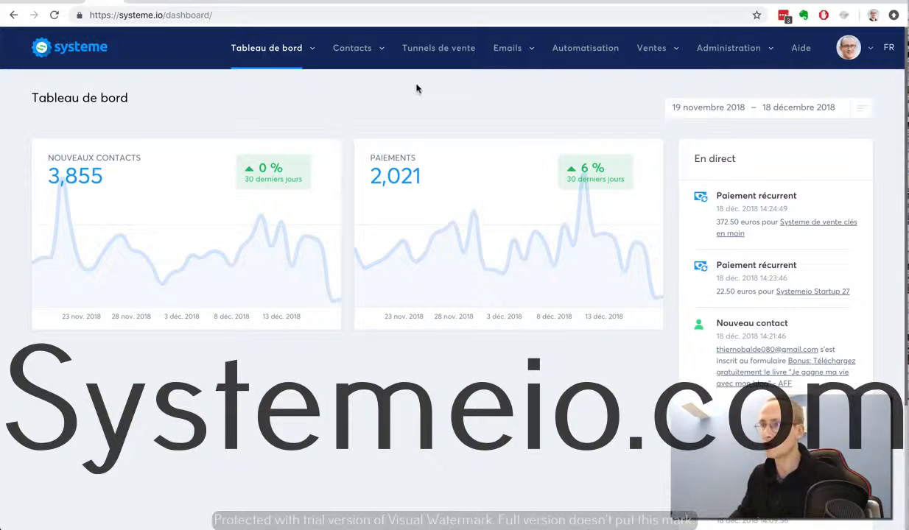
Start a new discount coupon named "50% sur tous les produits" with the code 50CENTOFF
{"action": "mouse_move", "coordinate": [652, 59]}
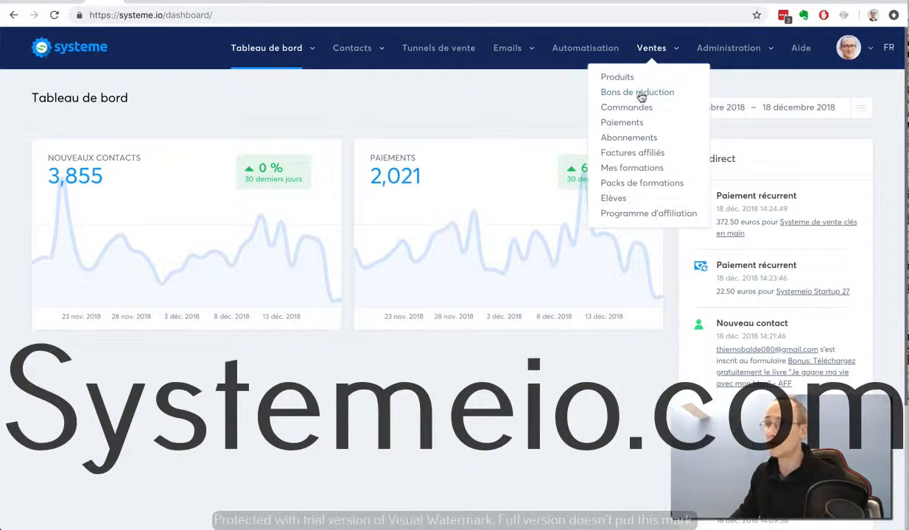
{"action": "left_click", "coordinate": [640, 94]}
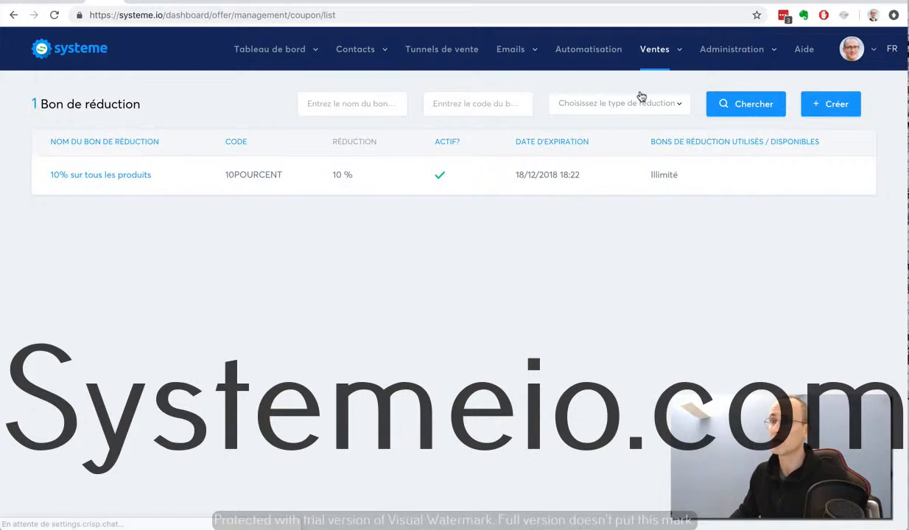
{"action": "left_click", "coordinate": [820, 107]}
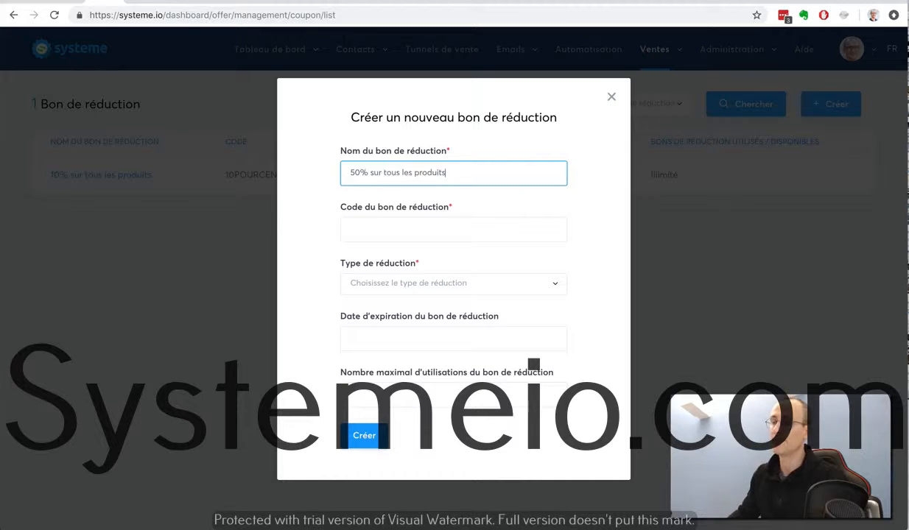
{"action": "left_click", "coordinate": [427, 230]}
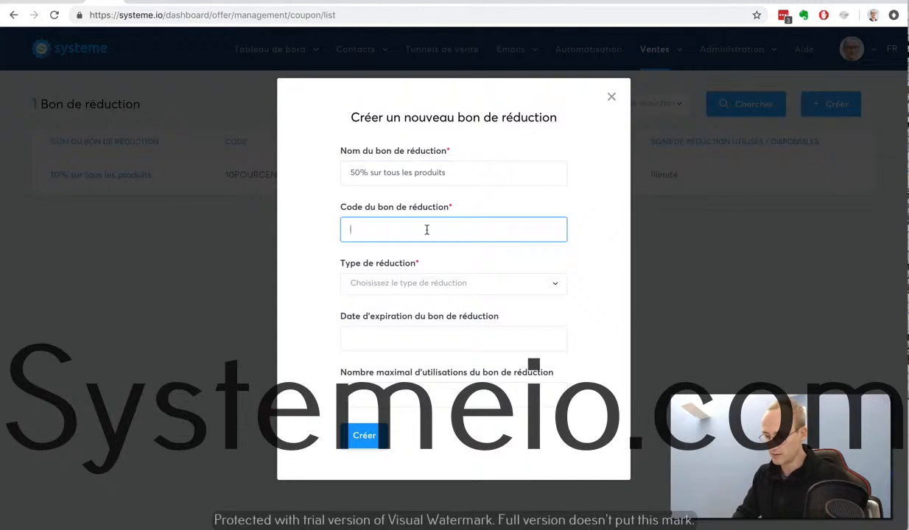
{"action": "type", "text": "50CENTOFF"}
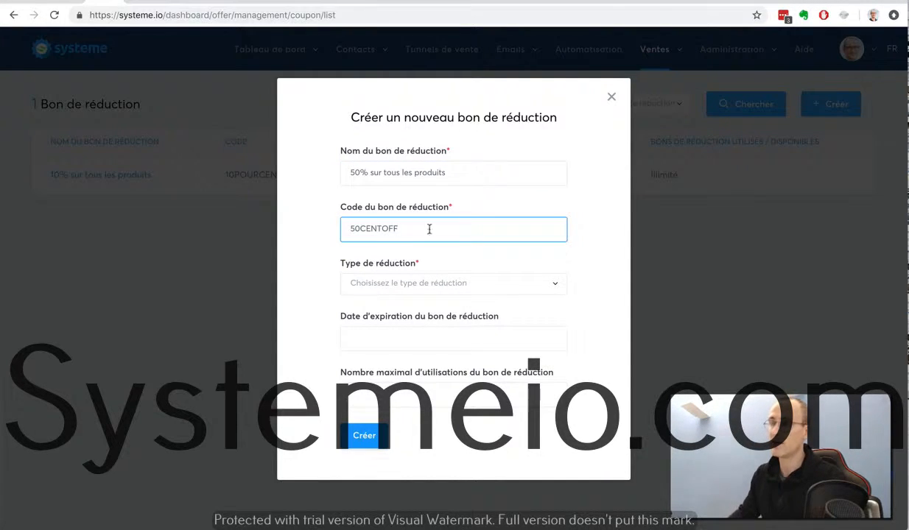
{"action": "left_click_drag", "start_coordinate": [407, 229], "coordinate": [340, 229]}
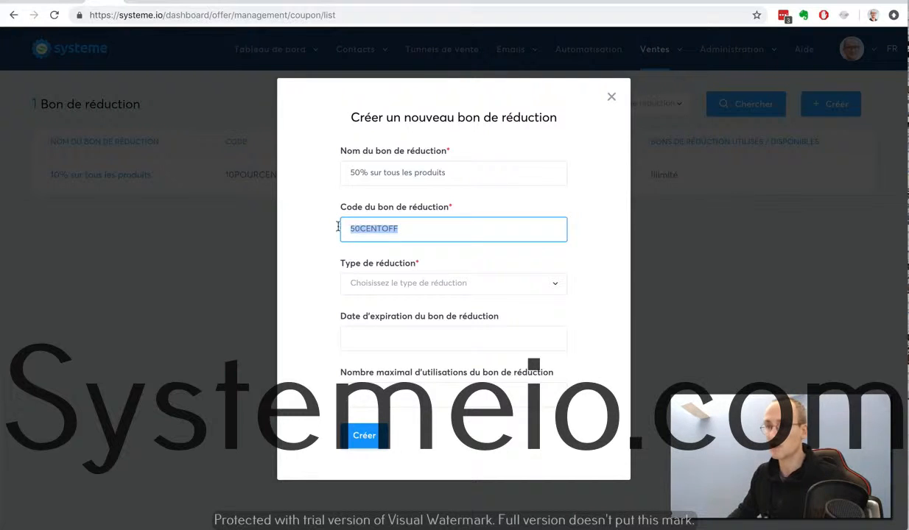
{"action": "left_click", "coordinate": [386, 231]}
{"action": "left_click", "coordinate": [456, 286]}
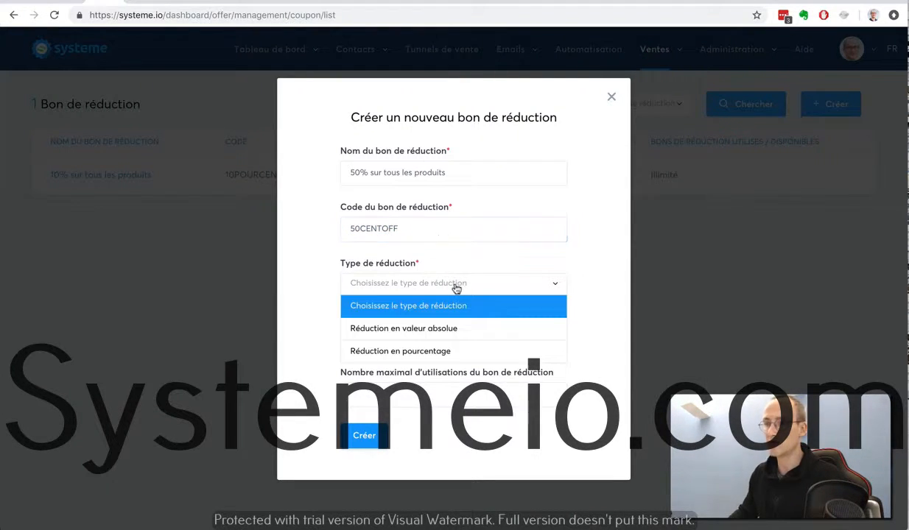
{"action": "left_click", "coordinate": [454, 328]}
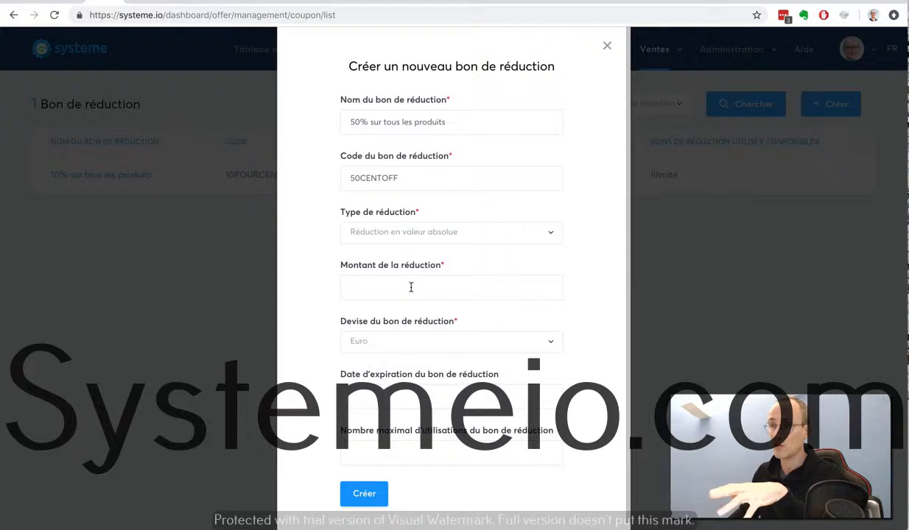
{"action": "left_click", "coordinate": [411, 287]}
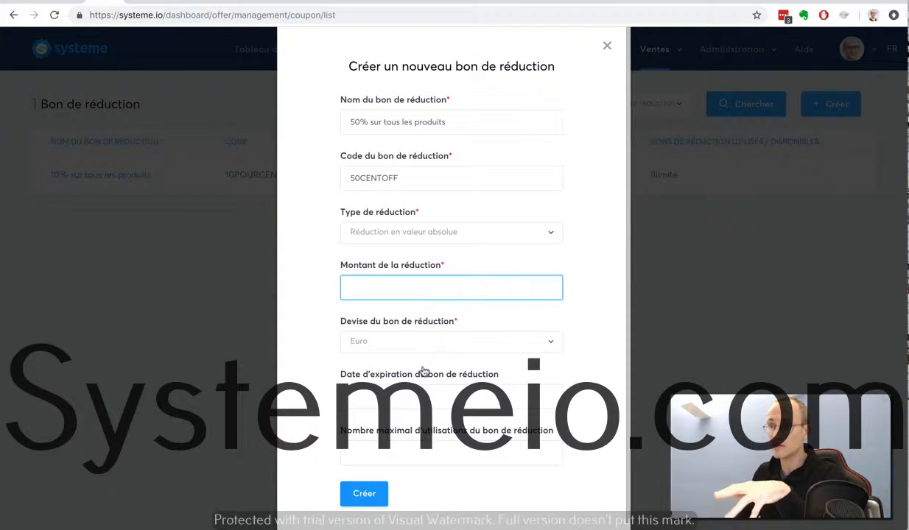
Set the coupon's reduction type to "Réduction en pourcentage" with a value of 50
{"action": "left_click", "coordinate": [425, 232]}
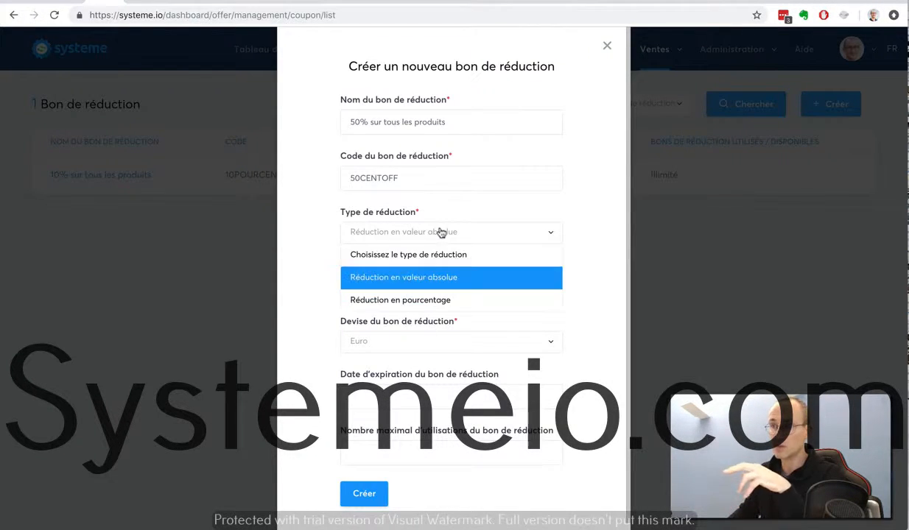
{"action": "left_click", "coordinate": [421, 297]}
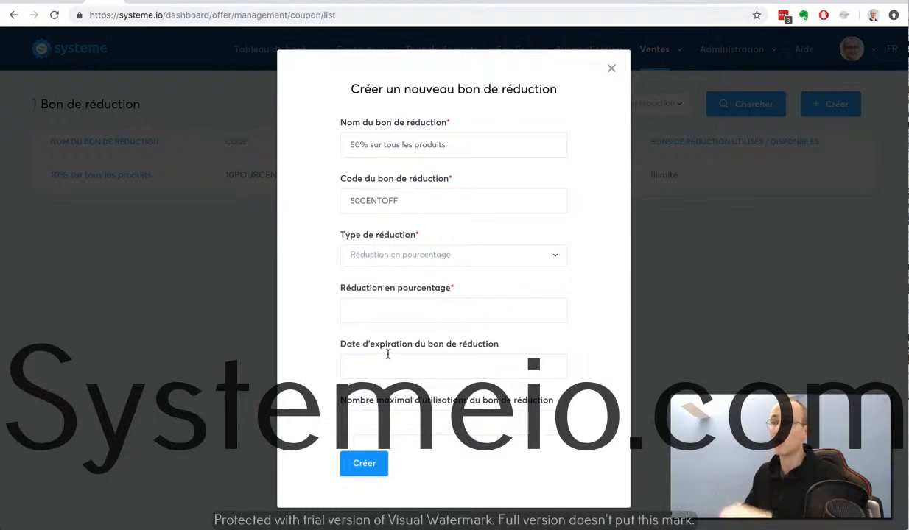
{"action": "left_click", "coordinate": [389, 317]}
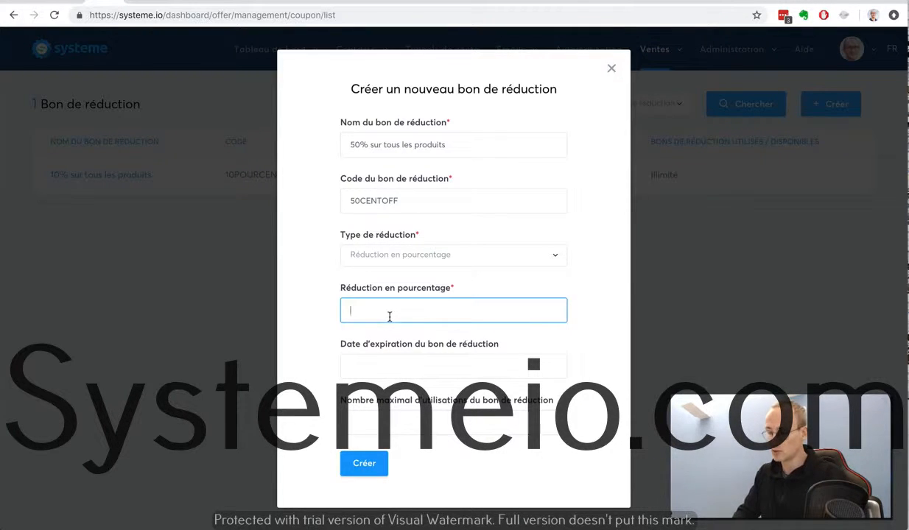
{"action": "type", "text": "50"}
Set the coupon's expiry date to 25/12/2018 and create it without a maximum number of uses
{"action": "left_click", "coordinate": [406, 363]}
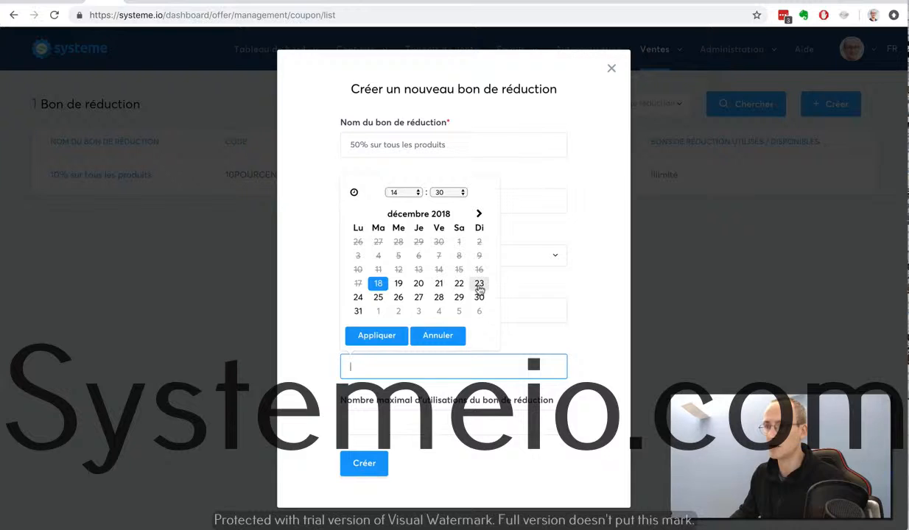
{"action": "left_click", "coordinate": [377, 297]}
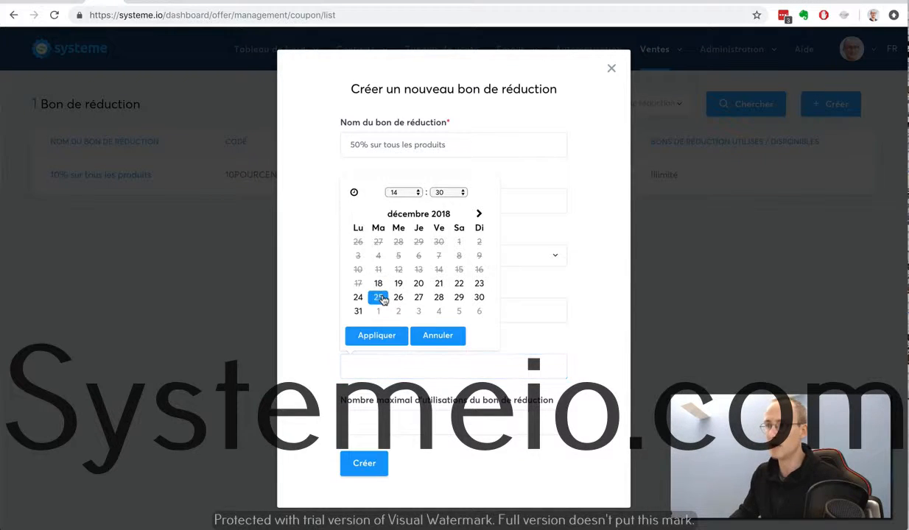
{"action": "left_click", "coordinate": [378, 335]}
{"action": "left_click", "coordinate": [395, 429]}
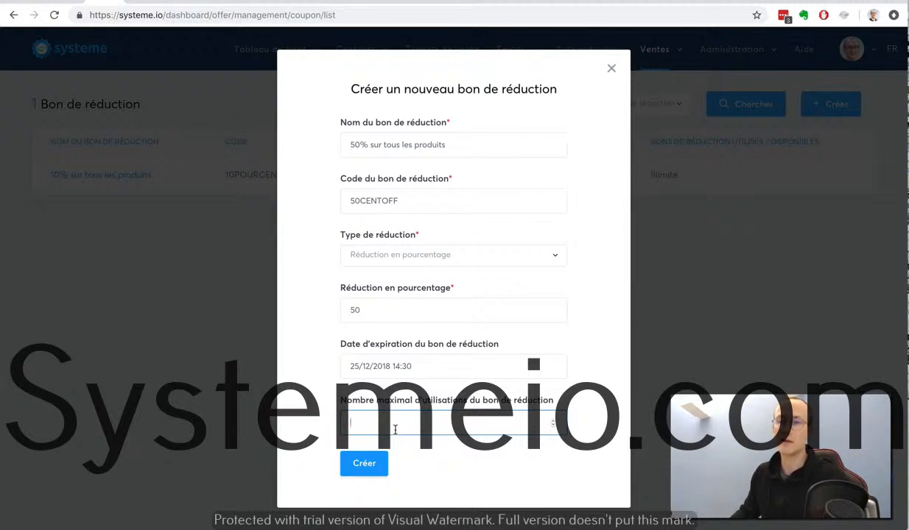
{"action": "left_click", "coordinate": [364, 464]}
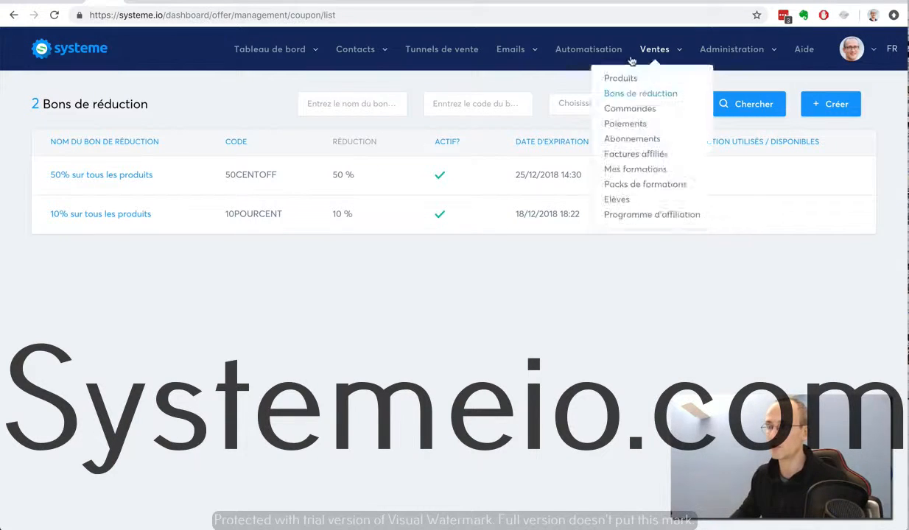
Open the most recently created sales funnel and load its payment page in the page editor
{"action": "left_click", "coordinate": [433, 51]}
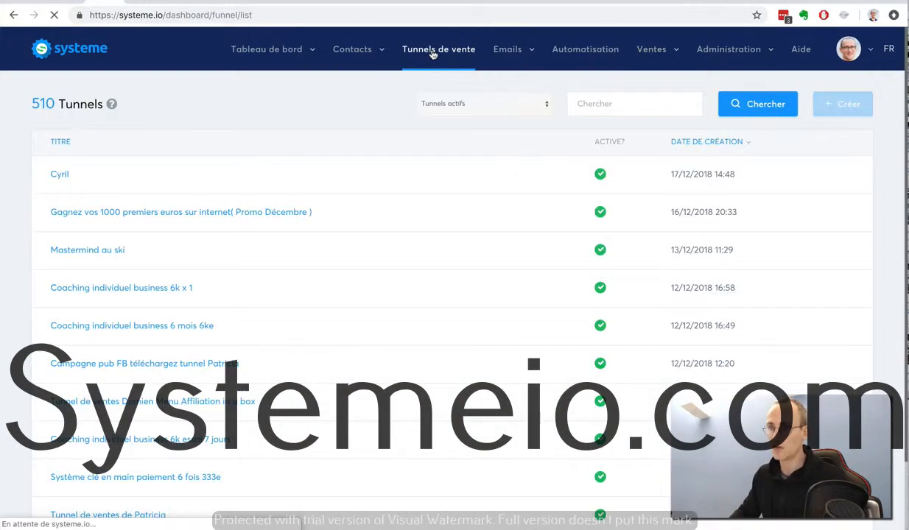
{"action": "left_click", "coordinate": [58, 174]}
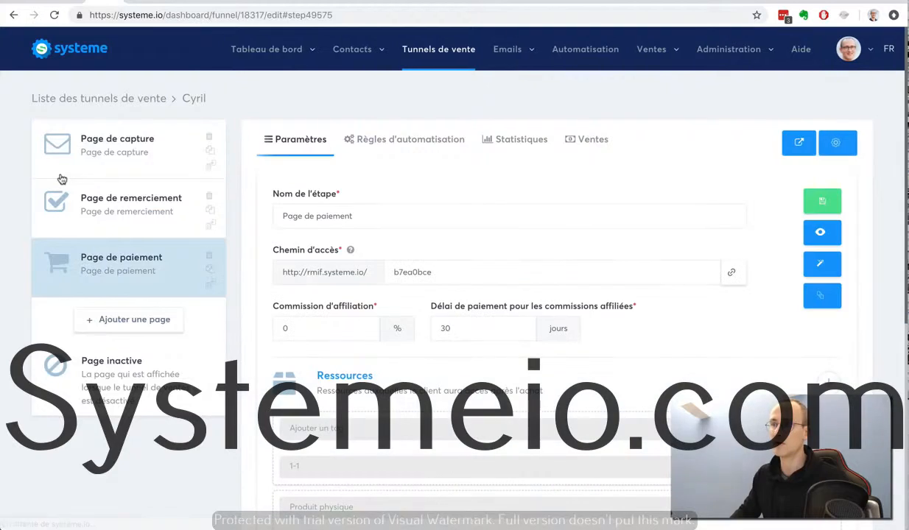
{"action": "scroll", "coordinate": [689, 300], "scroll_direction": "down", "scroll_amount": 3}
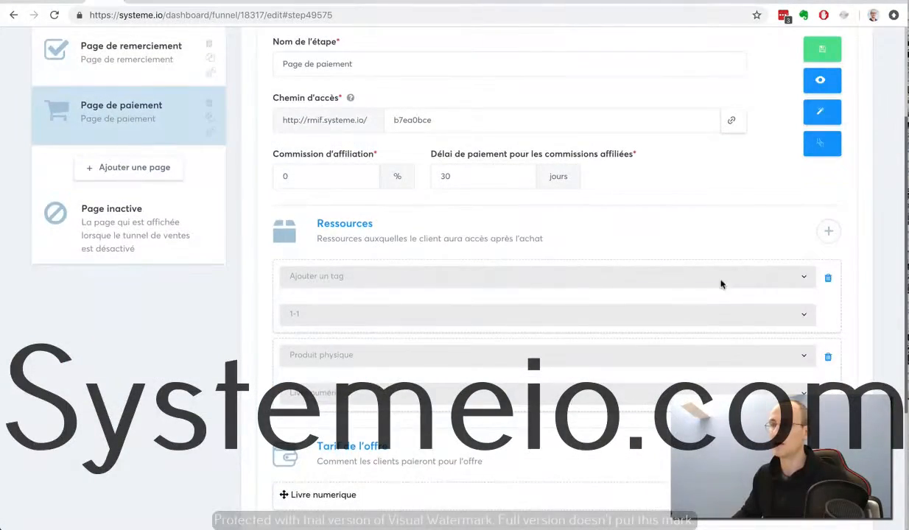
{"action": "scroll", "coordinate": [853, 265], "scroll_direction": "down", "scroll_amount": 2}
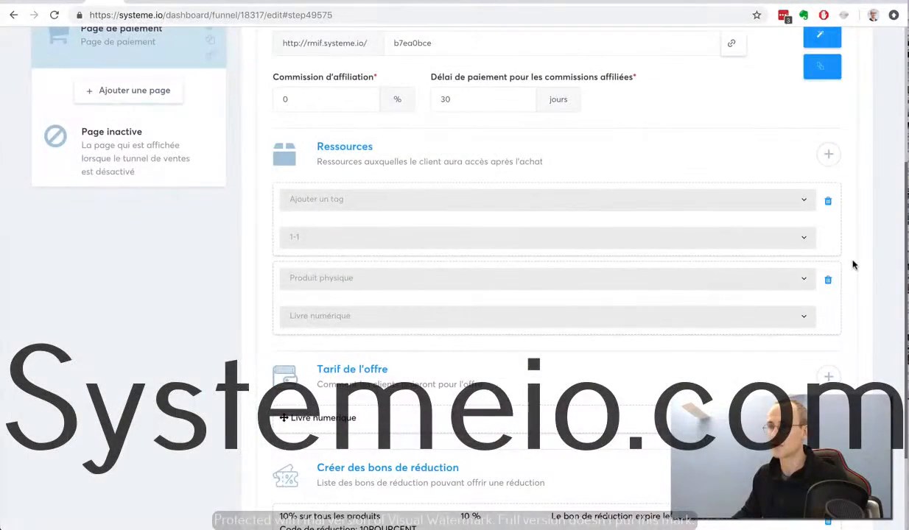
{"action": "scroll", "coordinate": [853, 265], "scroll_direction": "up", "scroll_amount": 3}
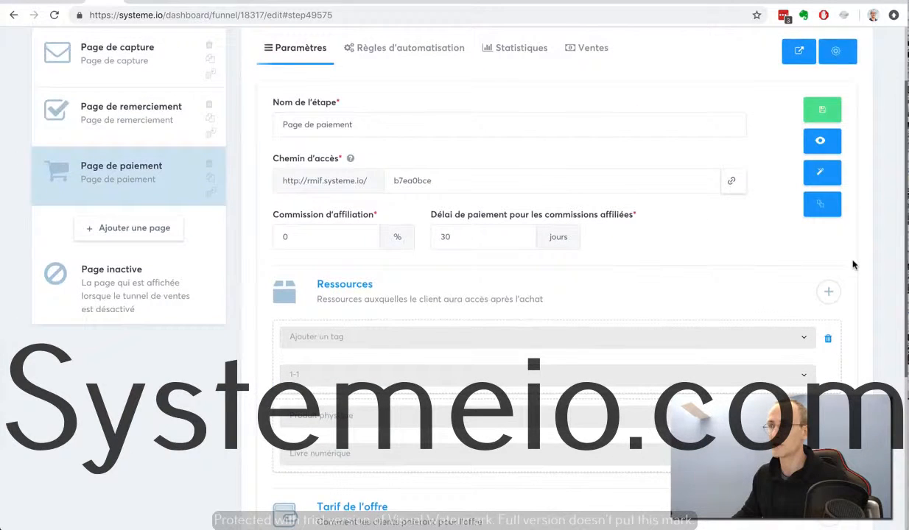
{"action": "left_click", "coordinate": [820, 174]}
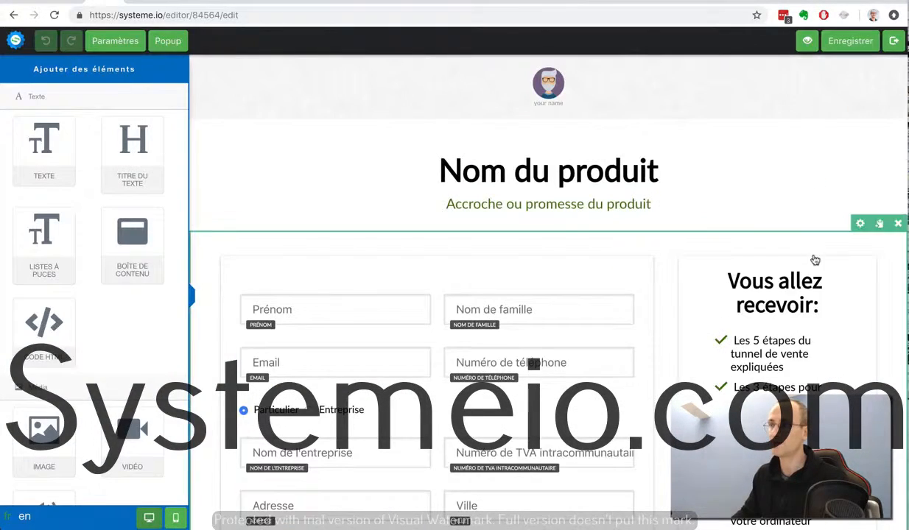
Duplicate the "Garantie satisfaction 30 jours" box beside the payment form and delete the copy
{"action": "scroll", "coordinate": [814, 259], "scroll_direction": "down", "scroll_amount": 5}
{"action": "scroll", "coordinate": [813, 259], "scroll_direction": "up", "scroll_amount": 3}
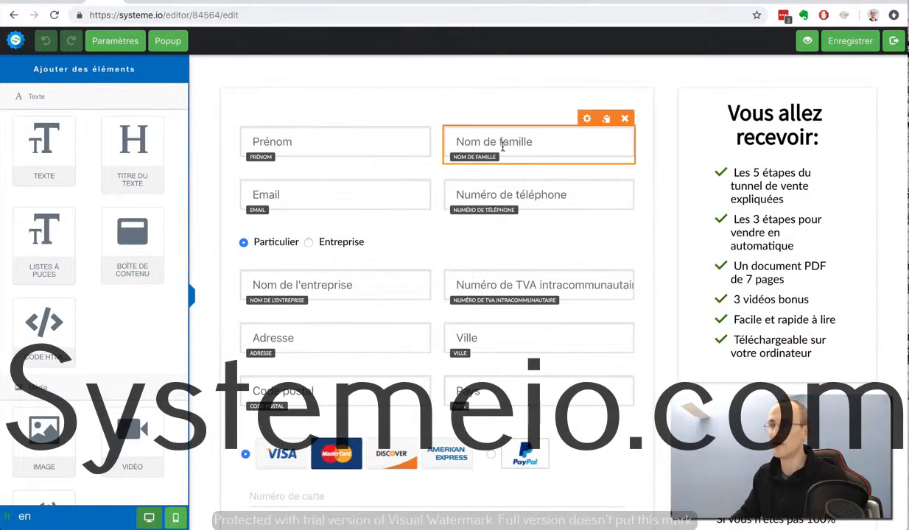
{"action": "scroll", "coordinate": [830, 177], "scroll_direction": "up", "scroll_amount": 2}
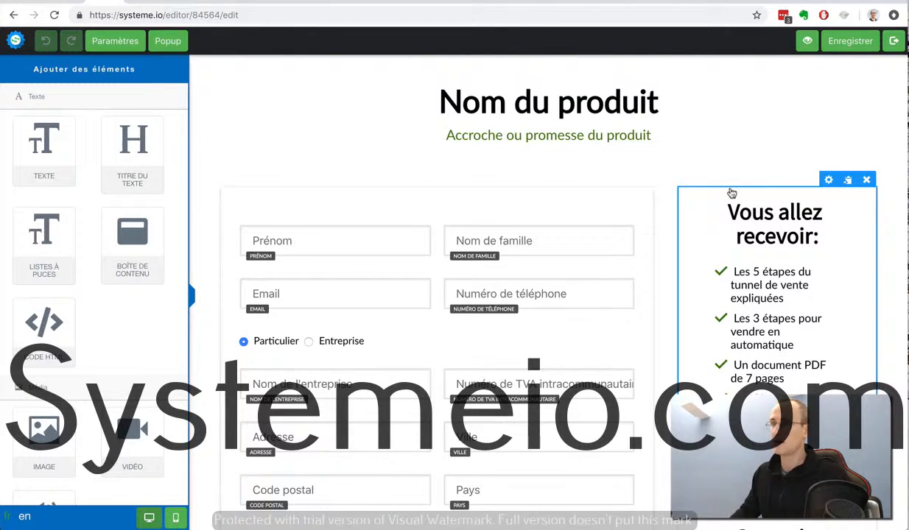
{"action": "scroll", "coordinate": [732, 203], "scroll_direction": "down", "scroll_amount": 5}
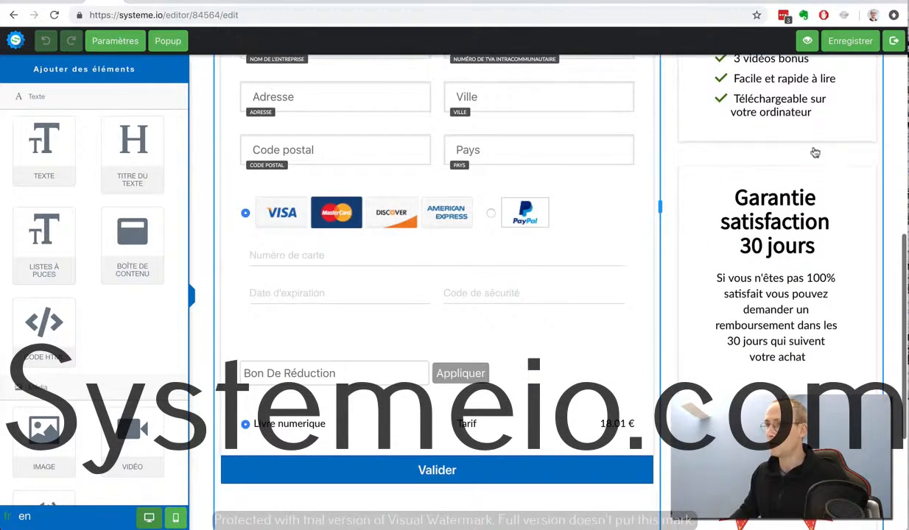
{"action": "mouse_move", "coordinate": [843, 178]}
{"action": "left_click", "coordinate": [847, 159]}
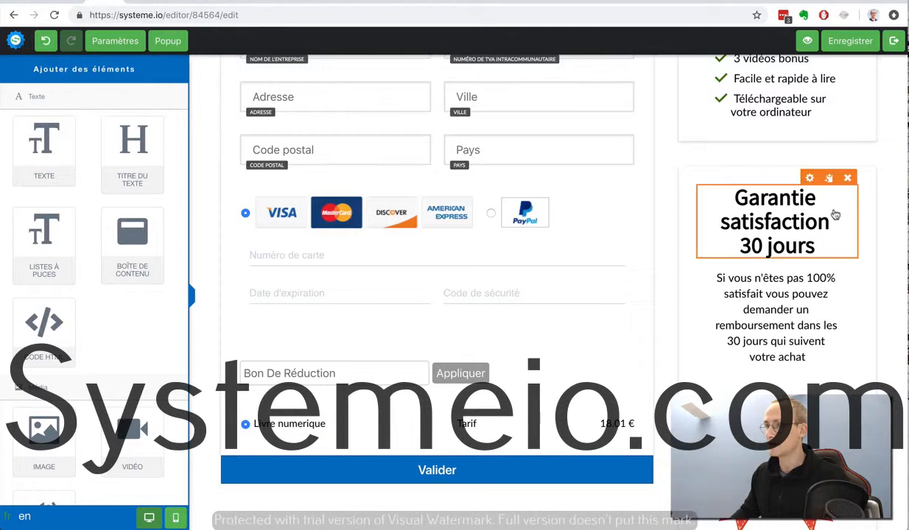
{"action": "scroll", "coordinate": [835, 214], "scroll_direction": "down", "scroll_amount": 5}
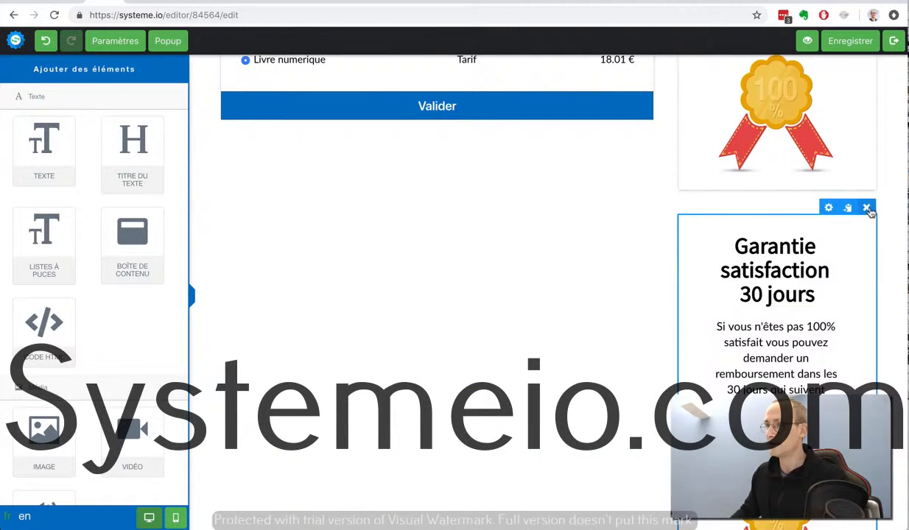
{"action": "left_click", "coordinate": [867, 208]}
{"action": "left_click", "coordinate": [552, 90]}
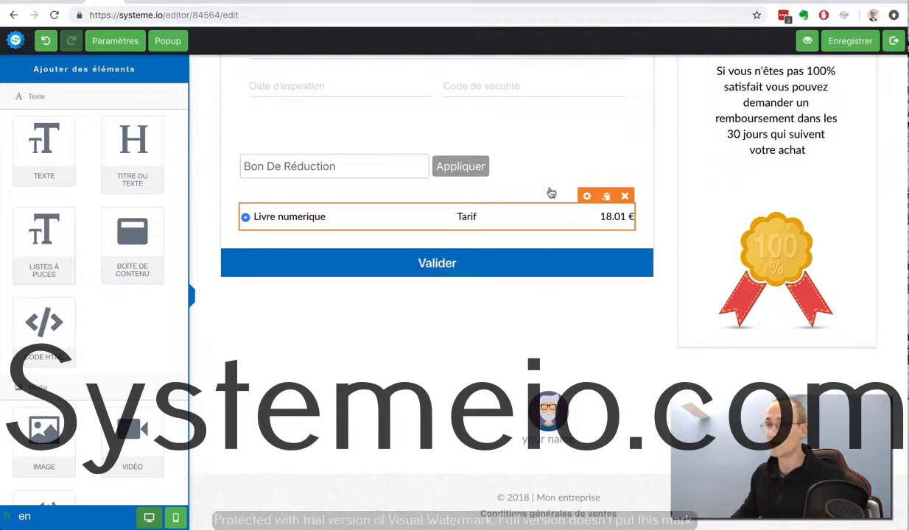
Delete the "Bon De Réduction" field from the payment form together with its emptied column
{"action": "left_click", "coordinate": [630, 141]}
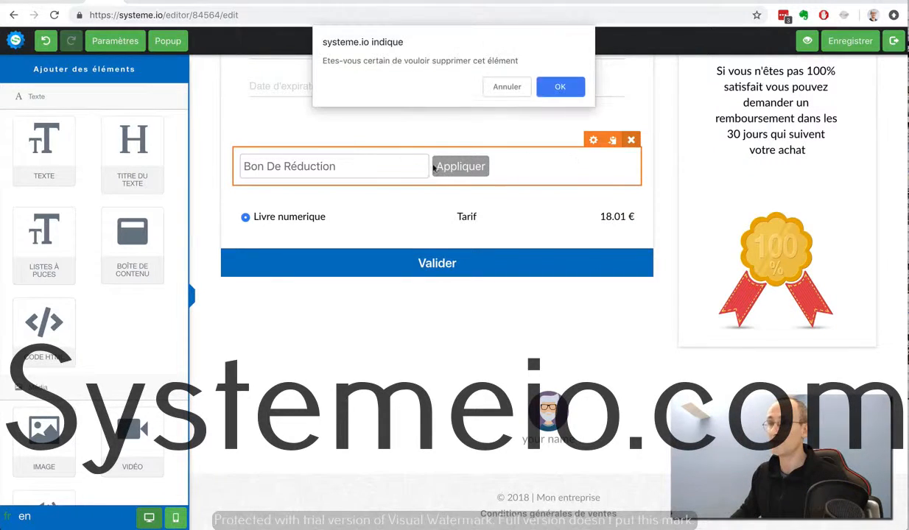
{"action": "left_click", "coordinate": [552, 90]}
{"action": "scroll", "coordinate": [589, 140], "scroll_direction": "up", "scroll_amount": 2}
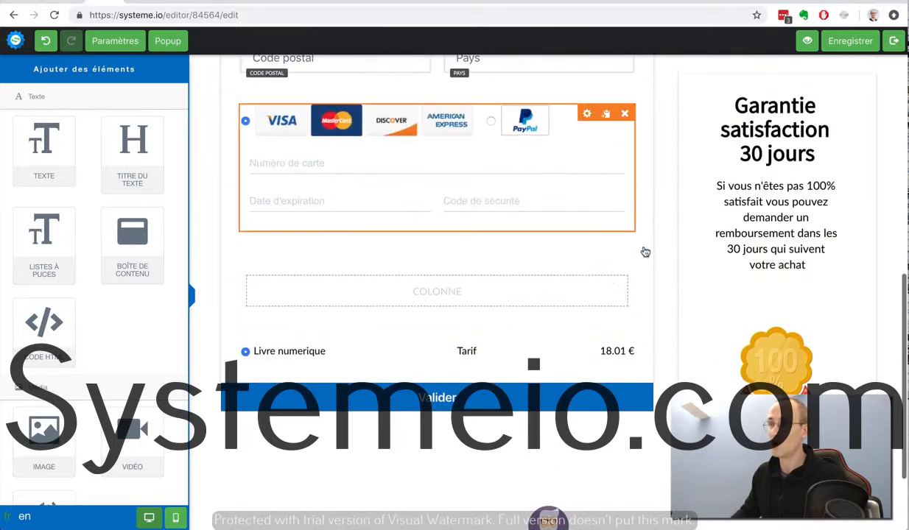
{"action": "left_click", "coordinate": [638, 243]}
{"action": "left_click", "coordinate": [547, 90]}
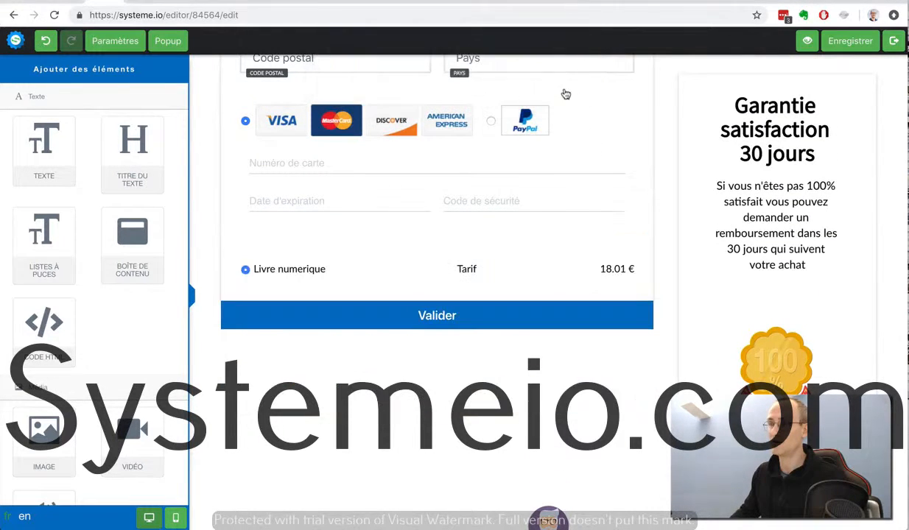
Add a Réduction element to the payment form between the card details and the offer price
{"action": "scroll", "coordinate": [280, 228], "scroll_direction": "up", "scroll_amount": 2}
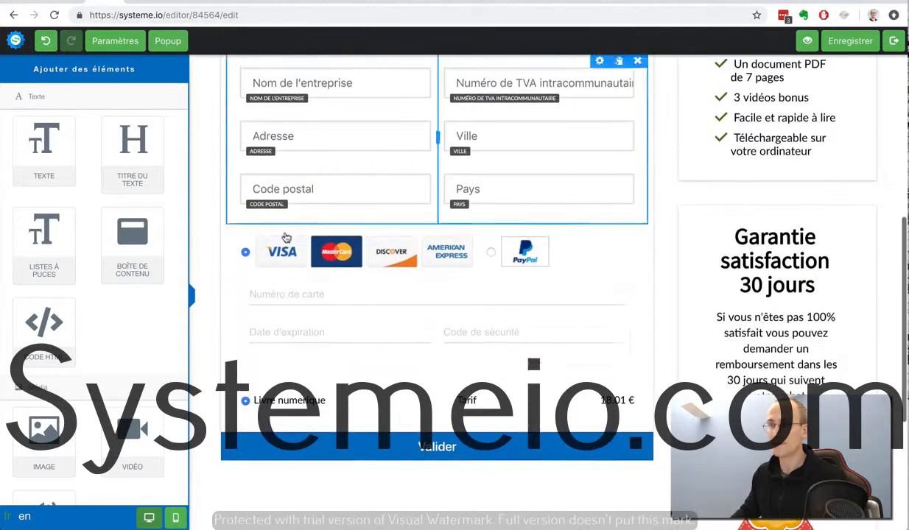
{"action": "scroll", "coordinate": [116, 398], "scroll_direction": "down", "scroll_amount": 10}
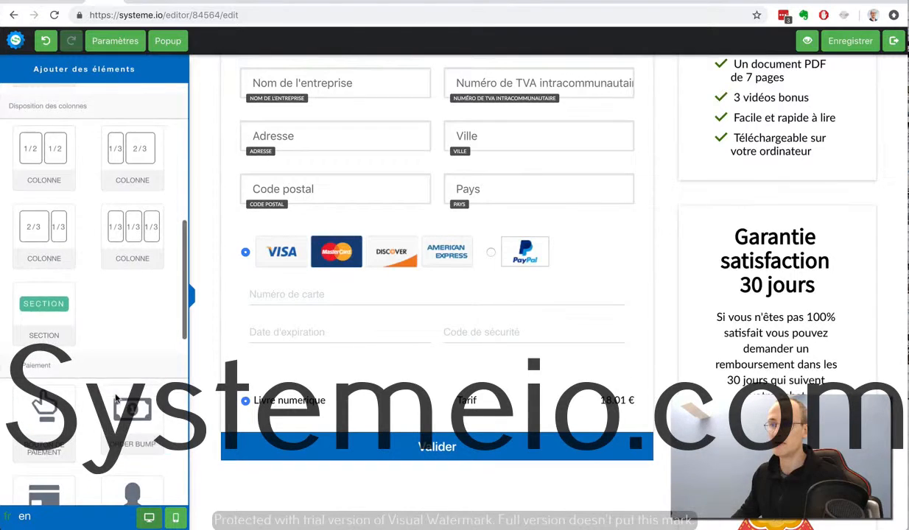
{"action": "scroll", "coordinate": [115, 396], "scroll_direction": "down", "scroll_amount": 3}
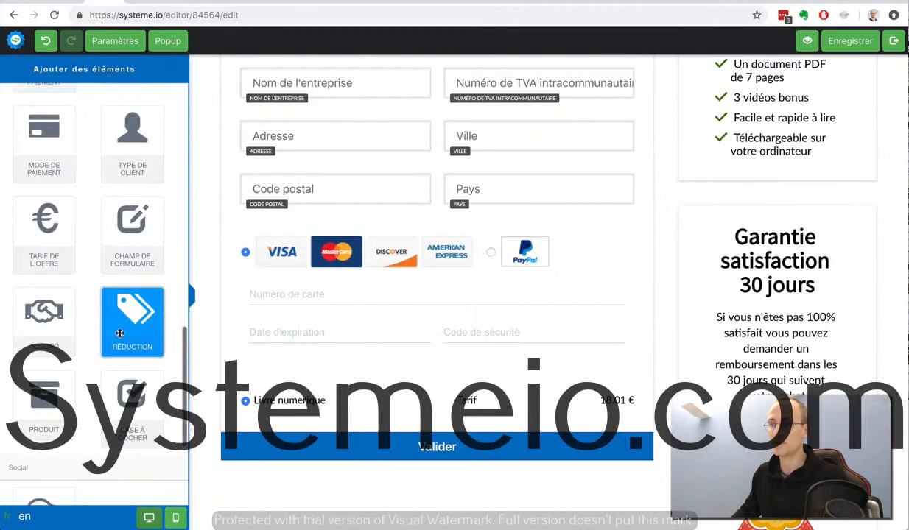
{"action": "left_click_drag", "start_coordinate": [118, 328], "coordinate": [325, 365]}
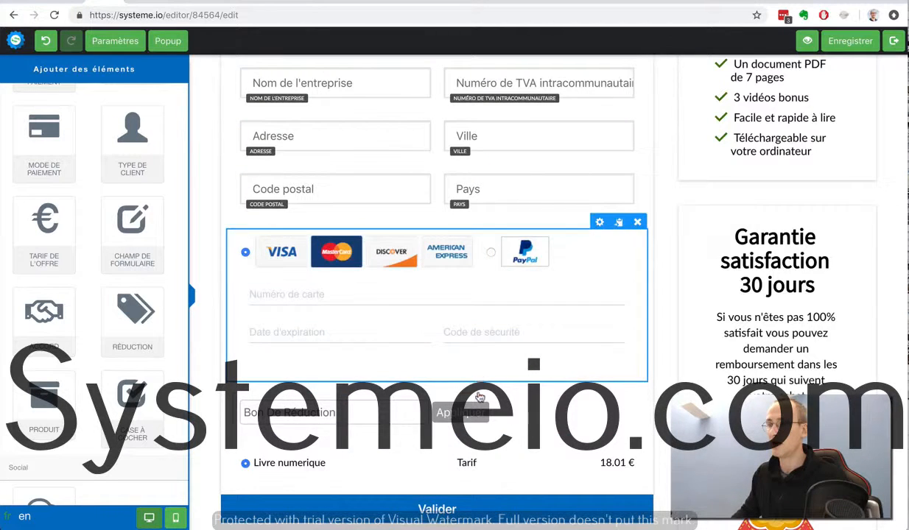
Change the placeholder text of the payment form's coupon field to "Code de réduction" and review its button settings
{"action": "left_click", "coordinate": [571, 379]}
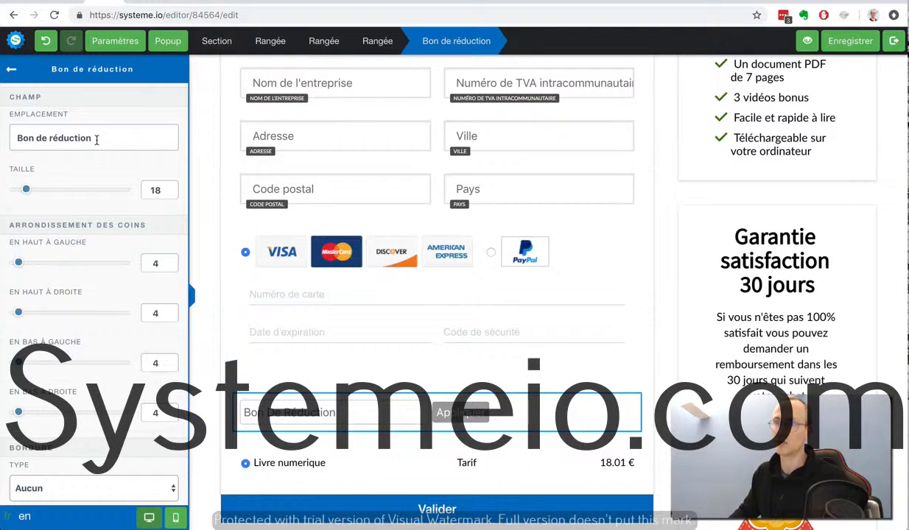
{"action": "double_click", "coordinate": [21, 138]}
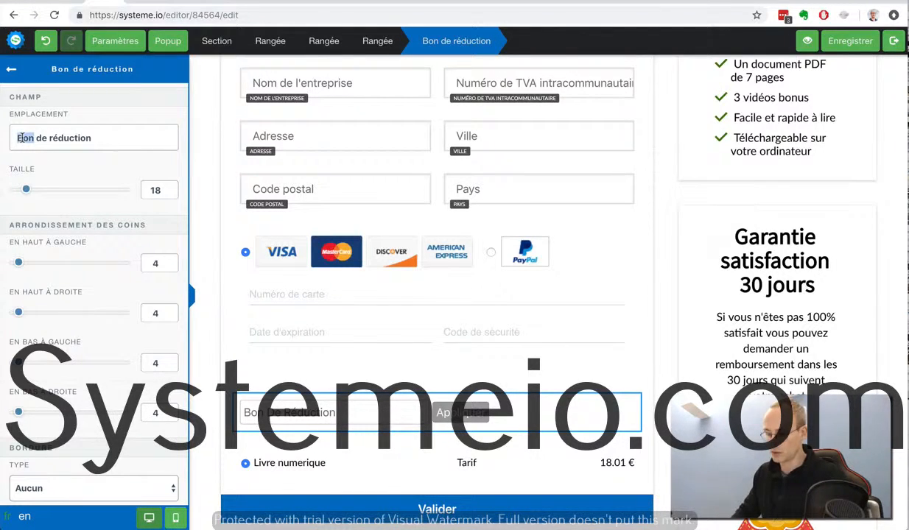
{"action": "type", "text": "Code"}
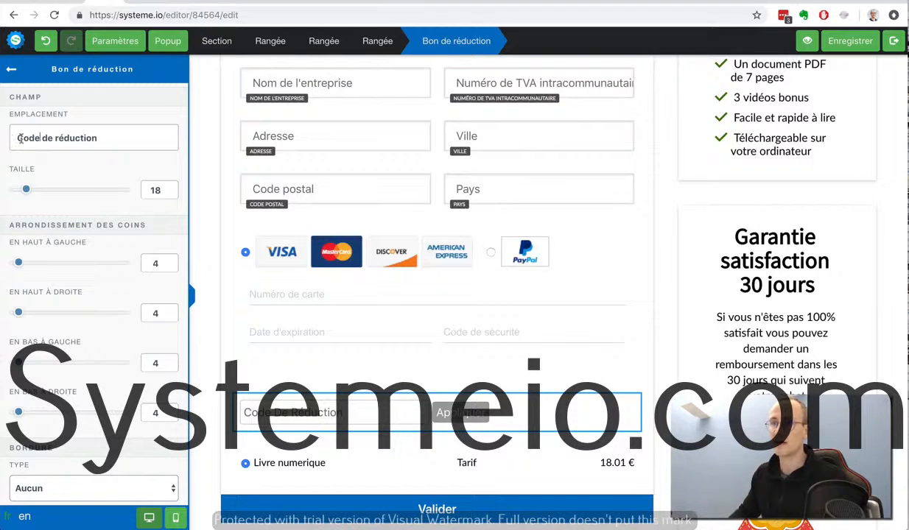
{"action": "scroll", "coordinate": [51, 193], "scroll_direction": "down", "scroll_amount": 5}
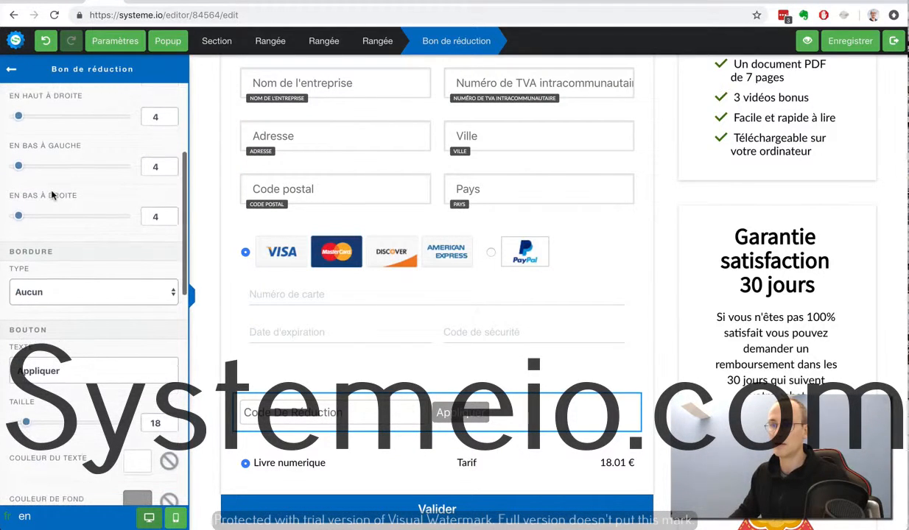
{"action": "scroll", "coordinate": [72, 375], "scroll_direction": "down", "scroll_amount": 3}
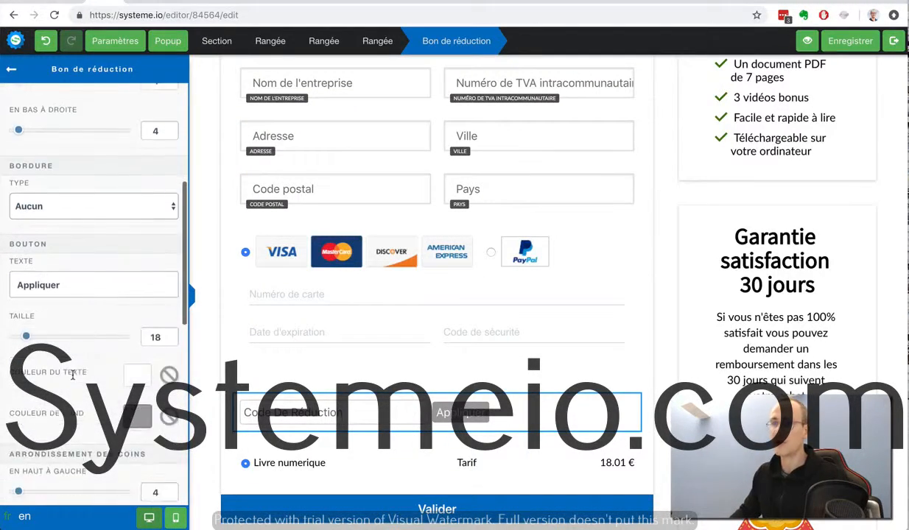
{"action": "left_click", "coordinate": [259, 359]}
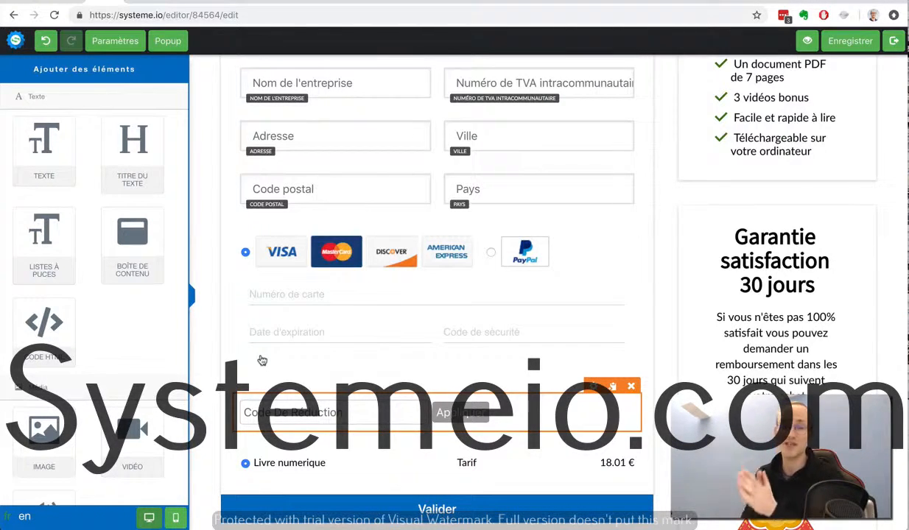
Save the edited payment page, exit the page editor and open the live page at its coupon field
{"action": "left_click", "coordinate": [848, 41]}
{"action": "left_click", "coordinate": [896, 44]}
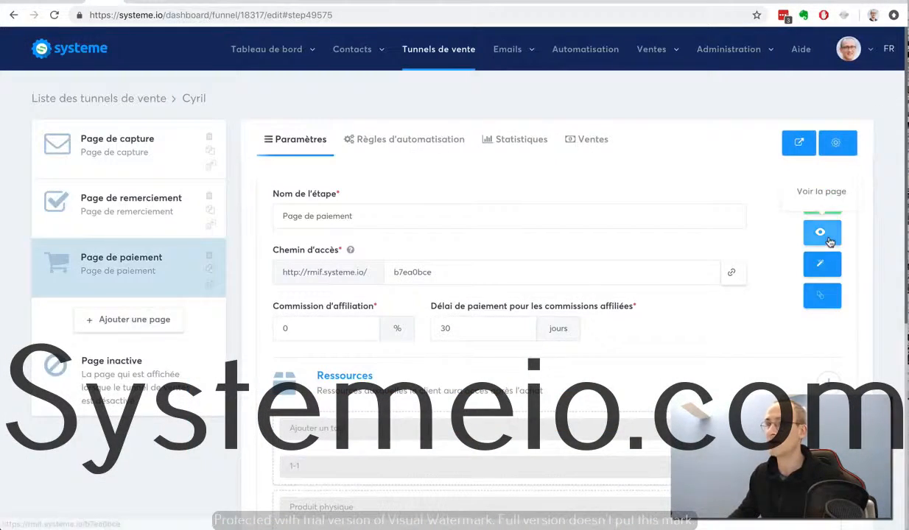
{"action": "left_click", "coordinate": [833, 238]}
{"action": "scroll", "coordinate": [752, 262], "scroll_direction": "down", "scroll_amount": 5}
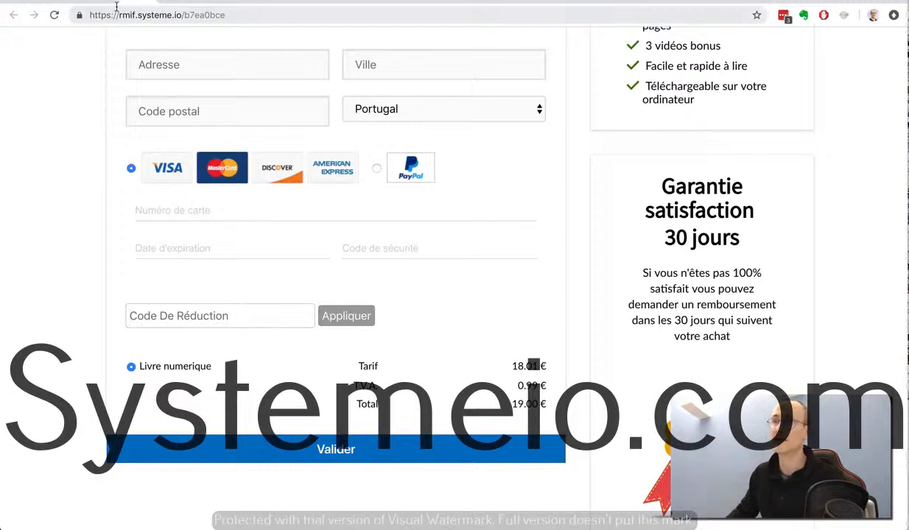
Try to apply the coupon code 50CENTOFF on the live payment page
{"action": "left_click", "coordinate": [157, 315]}
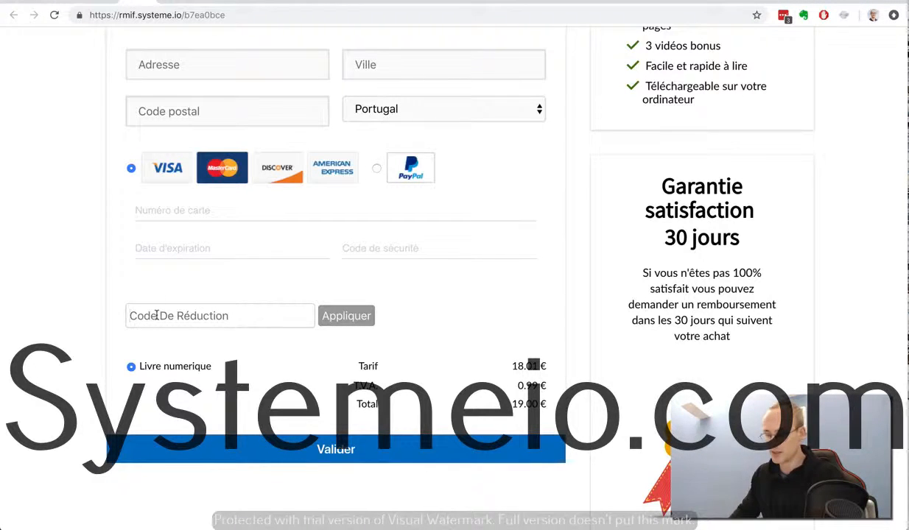
{"action": "type", "text": "50"}
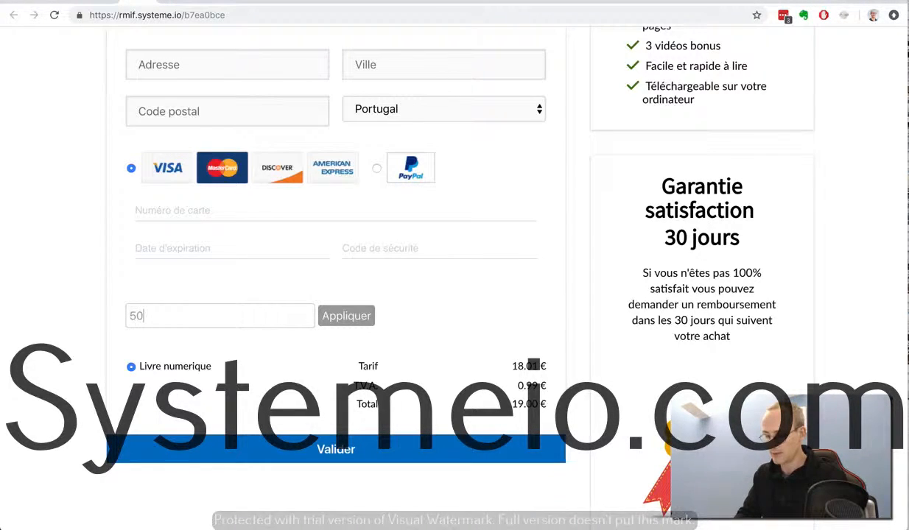
{"action": "type", "text": "CEN"}
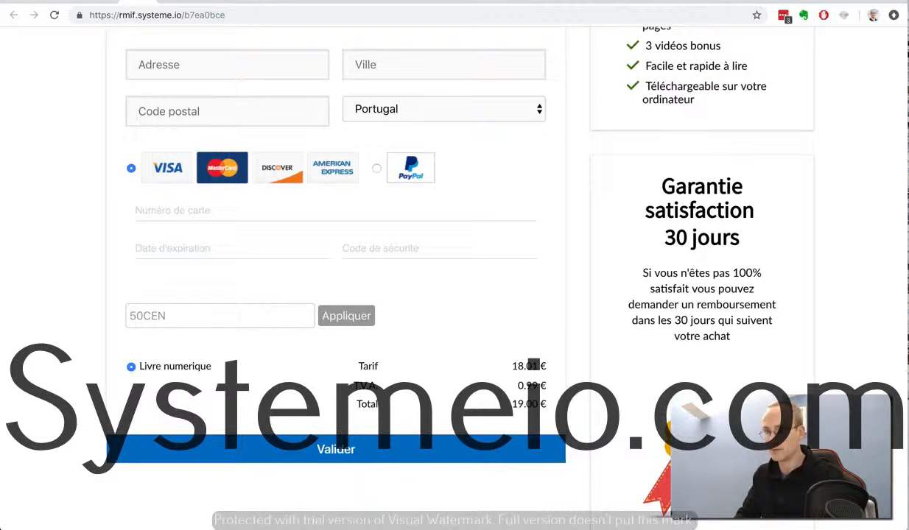
{"action": "type", "text": "T"}
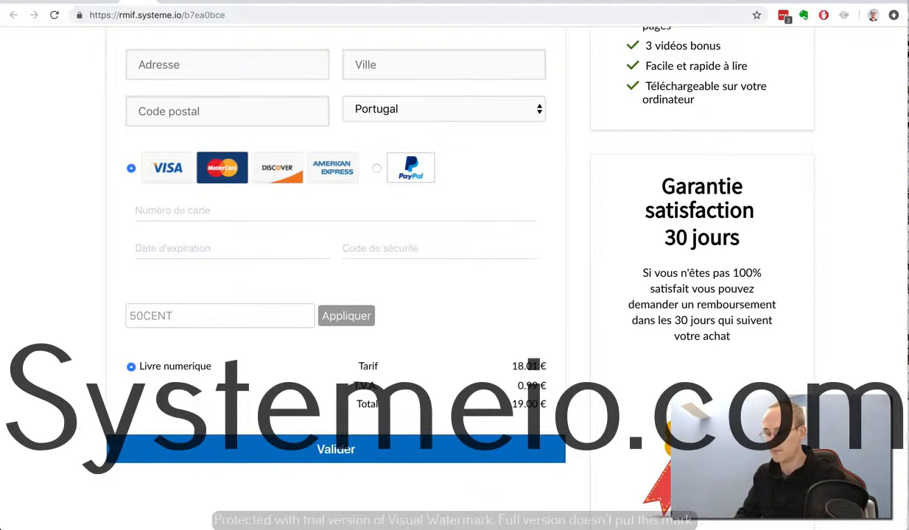
{"action": "type", "text": "OFF"}
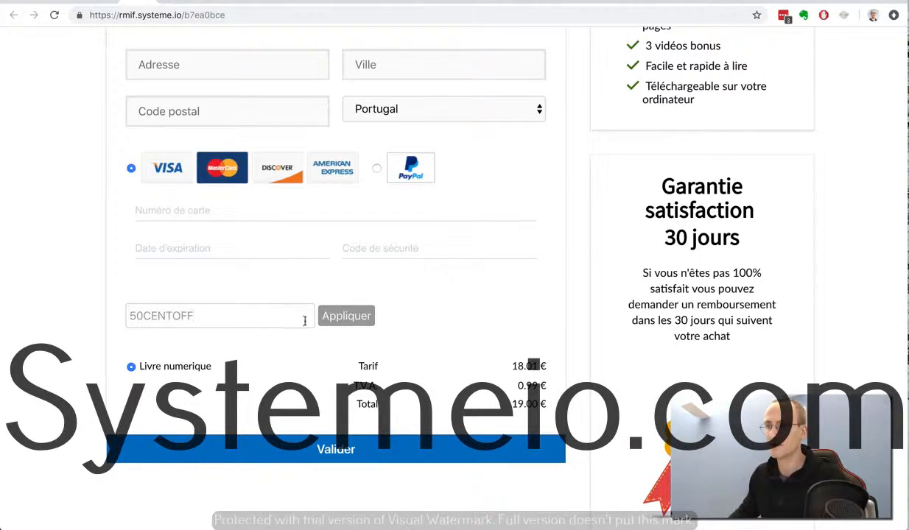
{"action": "left_click", "coordinate": [349, 316]}
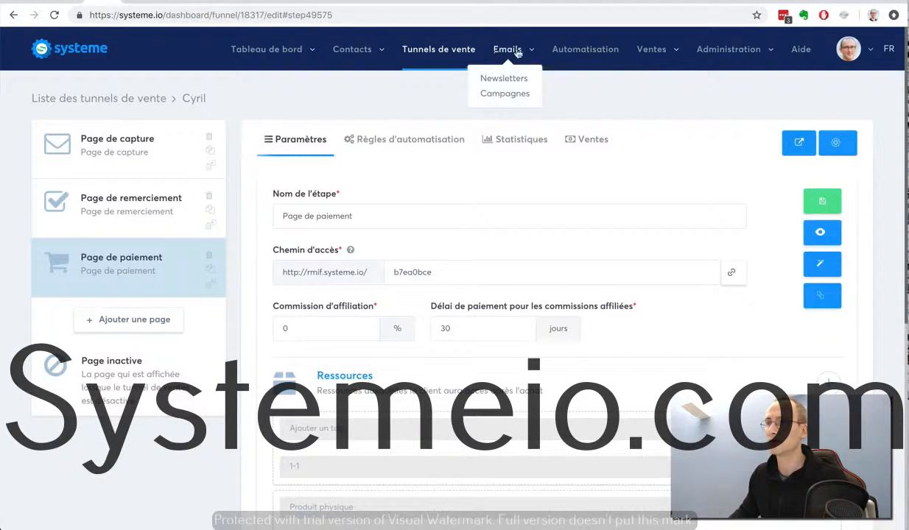
Check the 50% coupon's code in the coupon list against the code entered on the live payment page
{"action": "mouse_move", "coordinate": [651, 56]}
{"action": "left_click", "coordinate": [628, 93]}
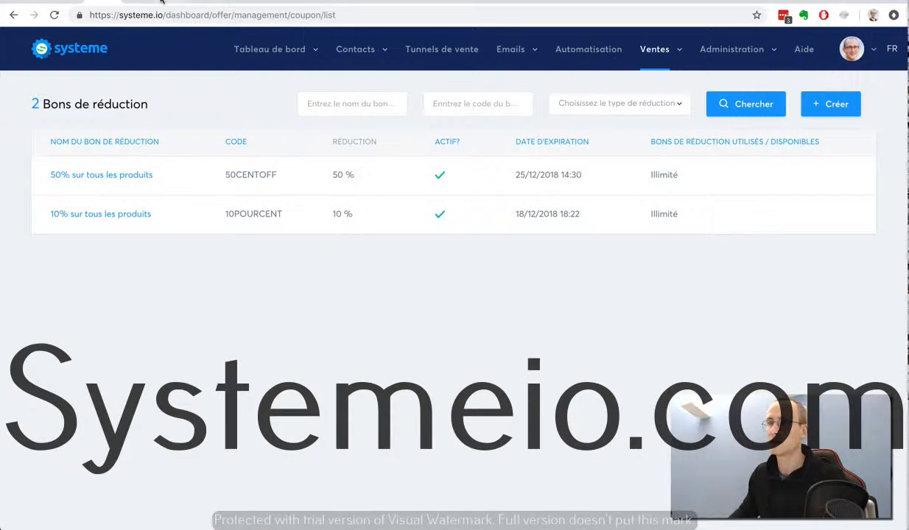
{"action": "left_click", "coordinate": [132, 2]}
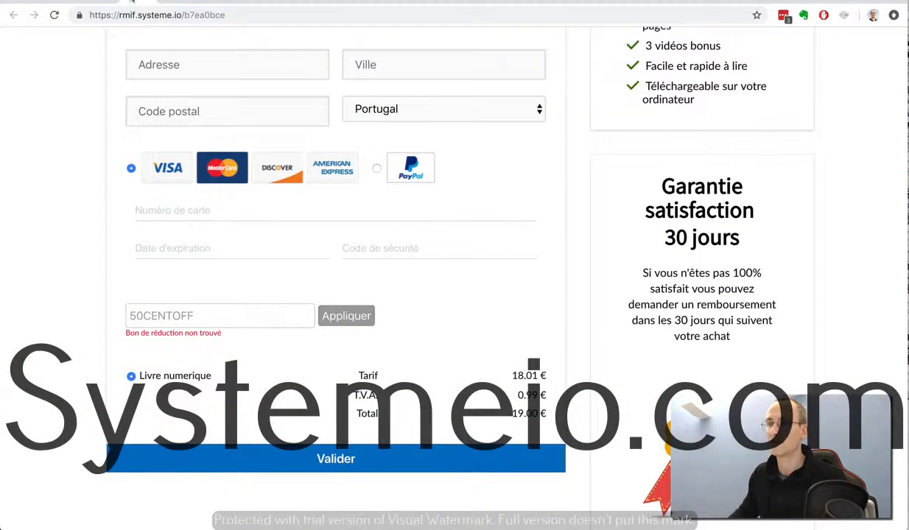
{"action": "left_click", "coordinate": [98, 2]}
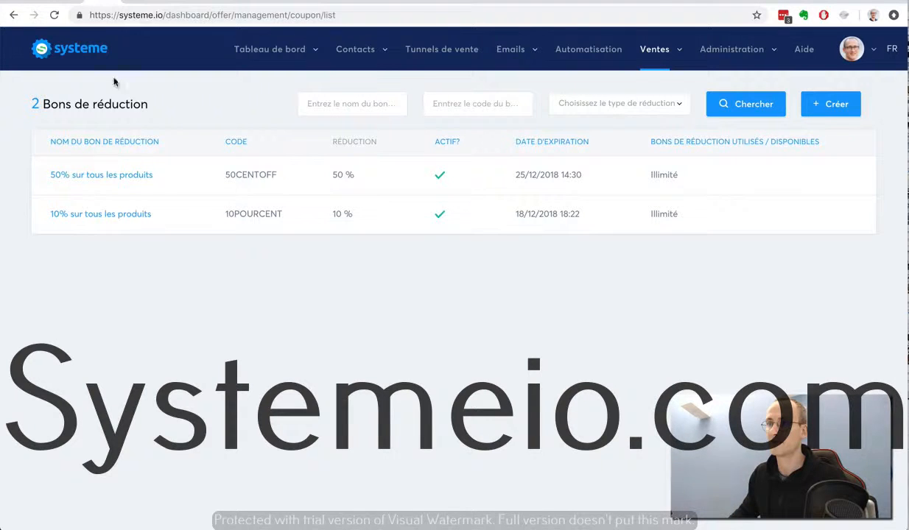
Open the most recently created sales funnel from the funnel list
{"action": "left_click", "coordinate": [439, 52]}
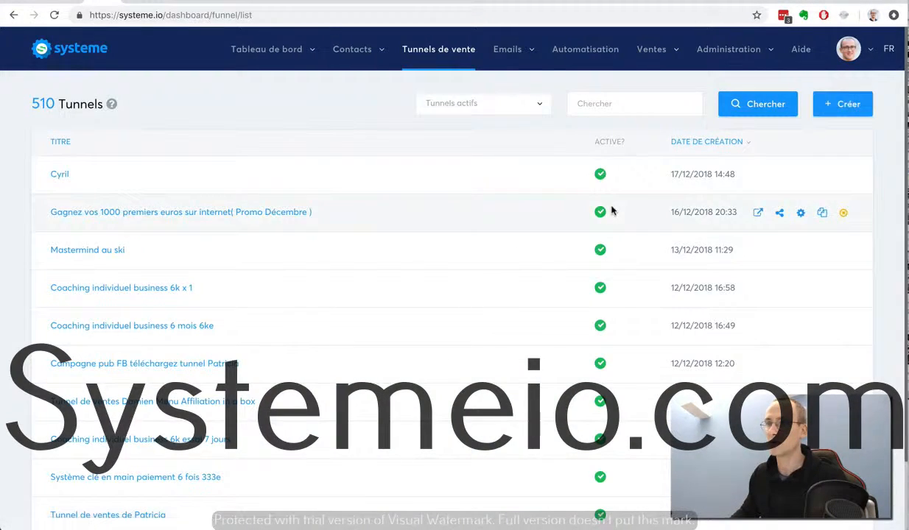
{"action": "scroll", "coordinate": [612, 211], "scroll_direction": "down", "scroll_amount": 2}
{"action": "scroll", "coordinate": [612, 211], "scroll_direction": "up", "scroll_amount": 2}
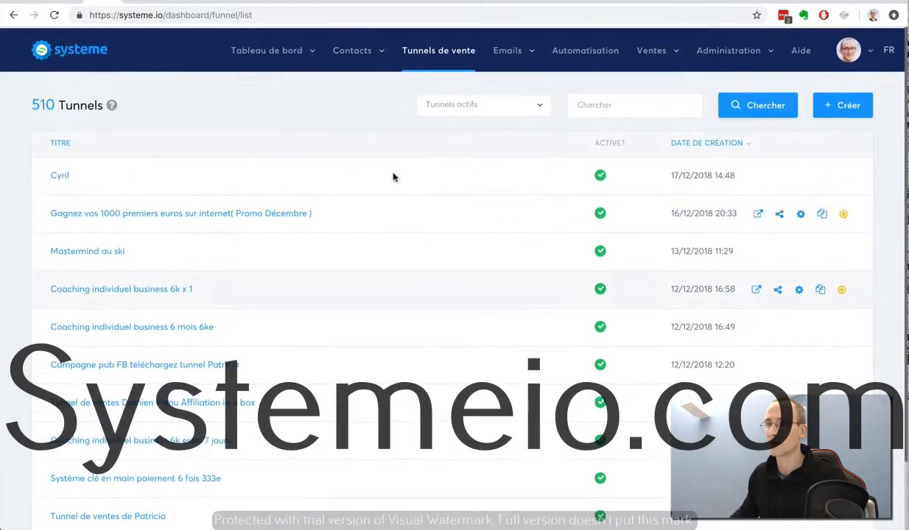
{"action": "left_click", "coordinate": [60, 174]}
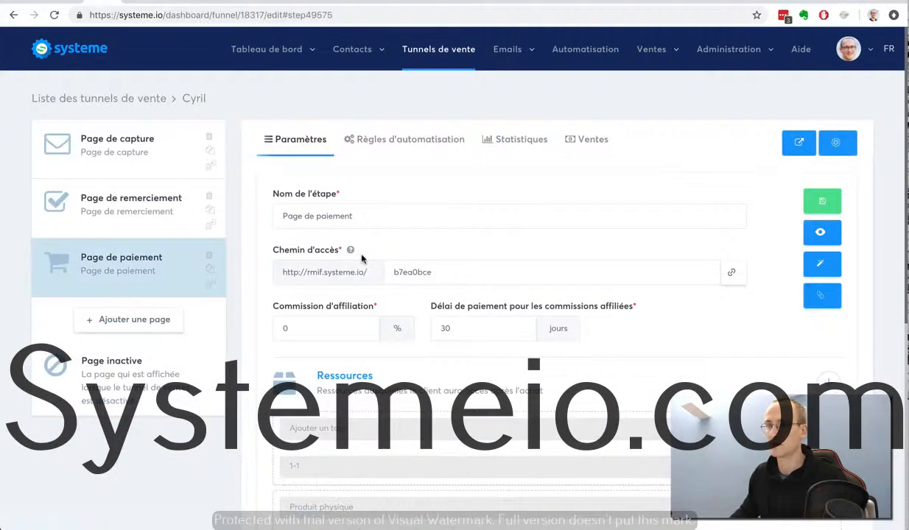
Attach the coupon "50% sur tous les produits (50CENTOFF)" to the funnel's payment page and save the page settings
{"action": "scroll", "coordinate": [501, 282], "scroll_direction": "down", "scroll_amount": 3}
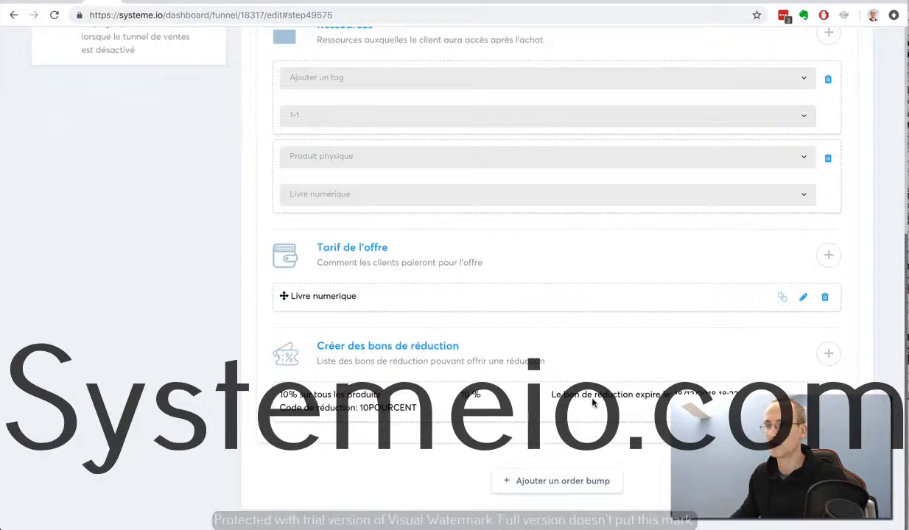
{"action": "left_click", "coordinate": [826, 356]}
{"action": "left_click", "coordinate": [405, 258]}
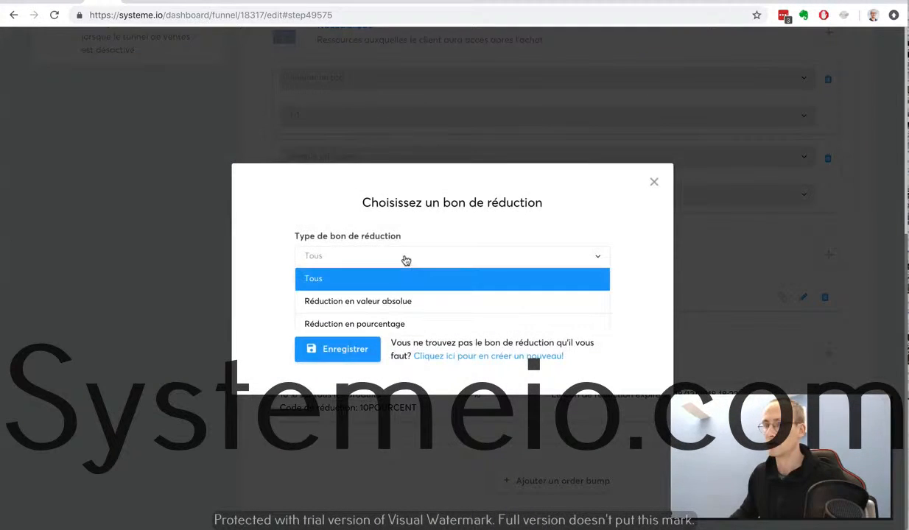
{"action": "left_click", "coordinate": [332, 220]}
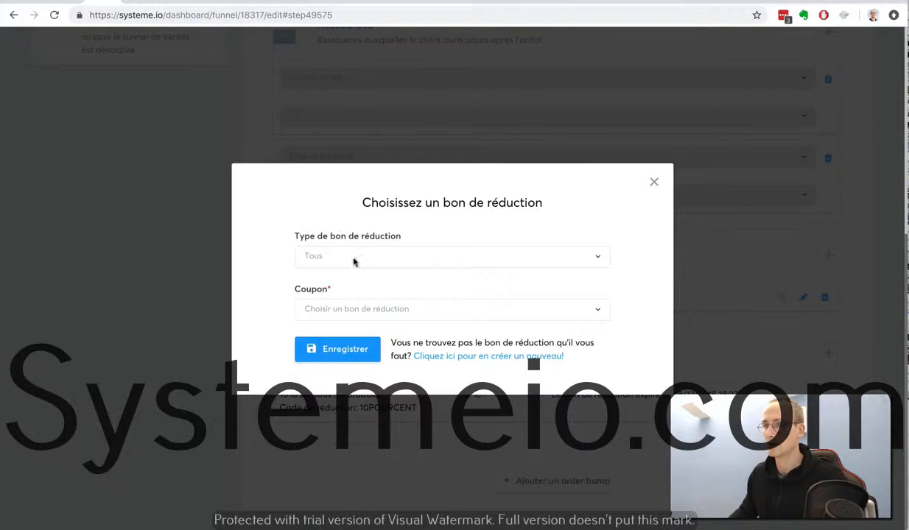
{"action": "left_click", "coordinate": [375, 312]}
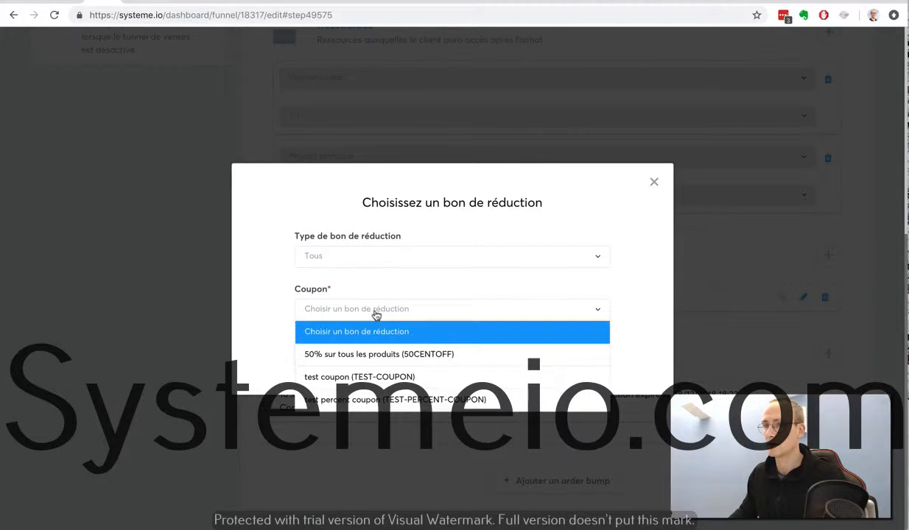
{"action": "left_click", "coordinate": [376, 354]}
{"action": "left_click", "coordinate": [345, 351]}
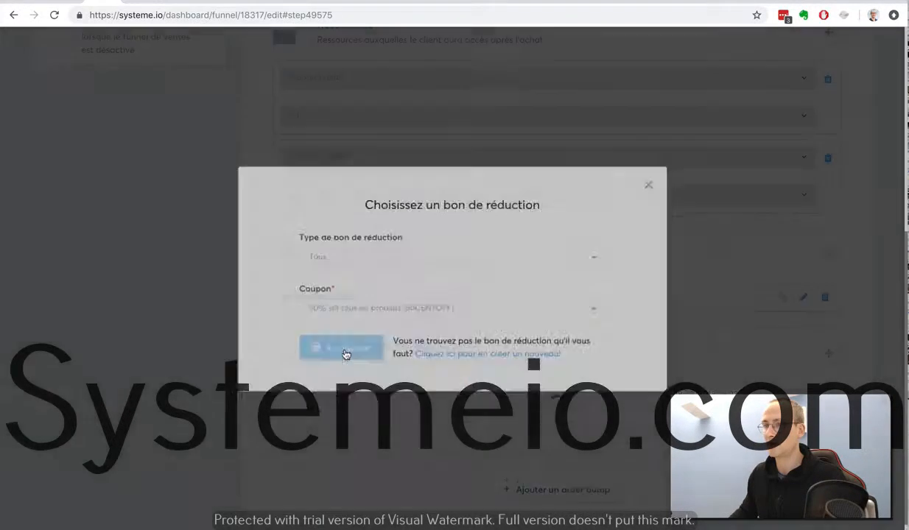
{"action": "scroll", "coordinate": [670, 339], "scroll_direction": "down", "scroll_amount": 1}
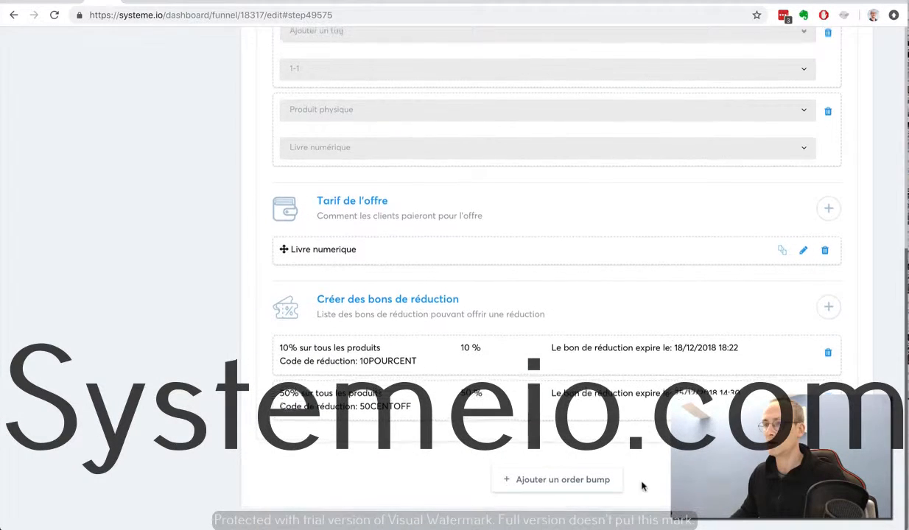
{"action": "scroll", "coordinate": [746, 344], "scroll_direction": "up", "scroll_amount": 7}
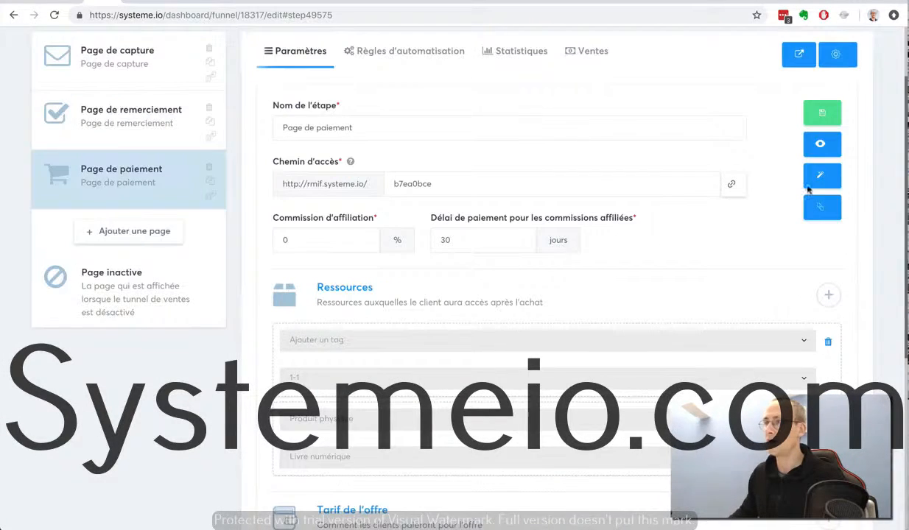
{"action": "left_click", "coordinate": [819, 115]}
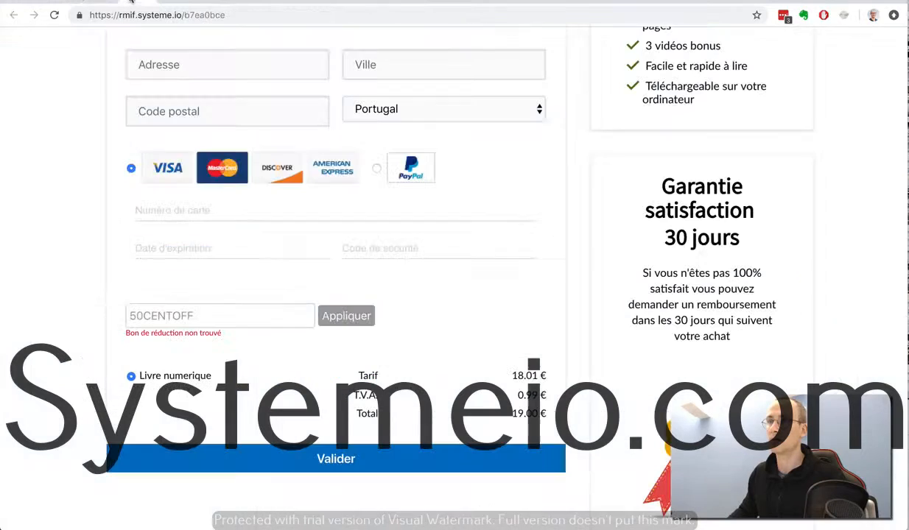
Reload the live payment page and apply the coupon code 50CENTOFF, selecting the message beneath the code field
{"action": "left_click", "coordinate": [52, 15]}
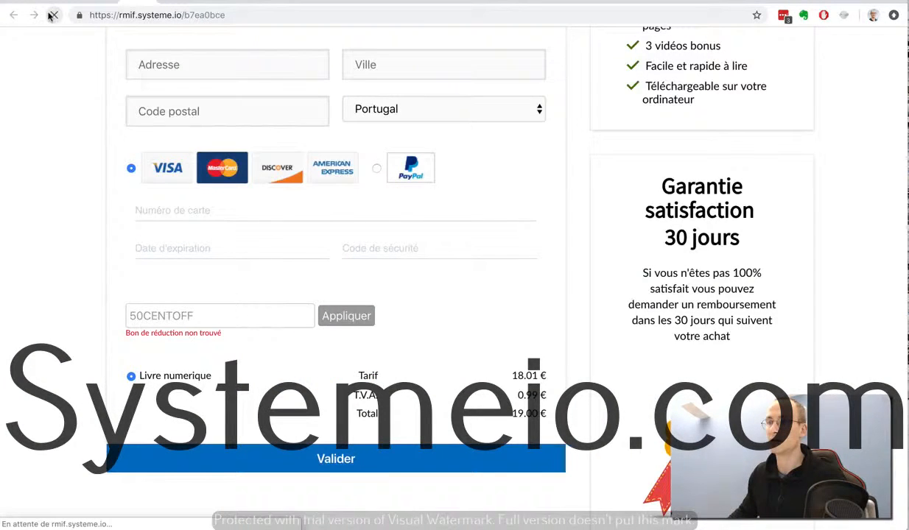
{"action": "left_click", "coordinate": [174, 316]}
{"action": "type", "text": "50CE"}
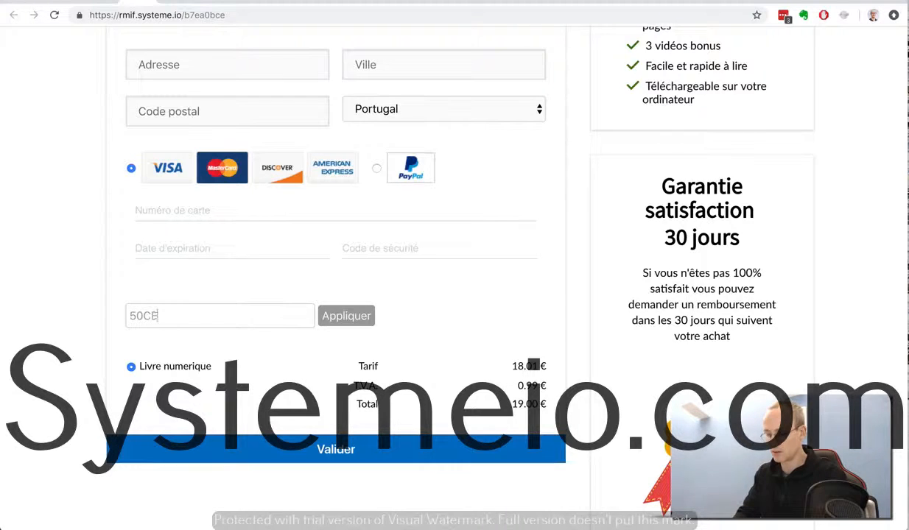
{"action": "type", "text": "NTOFF"}
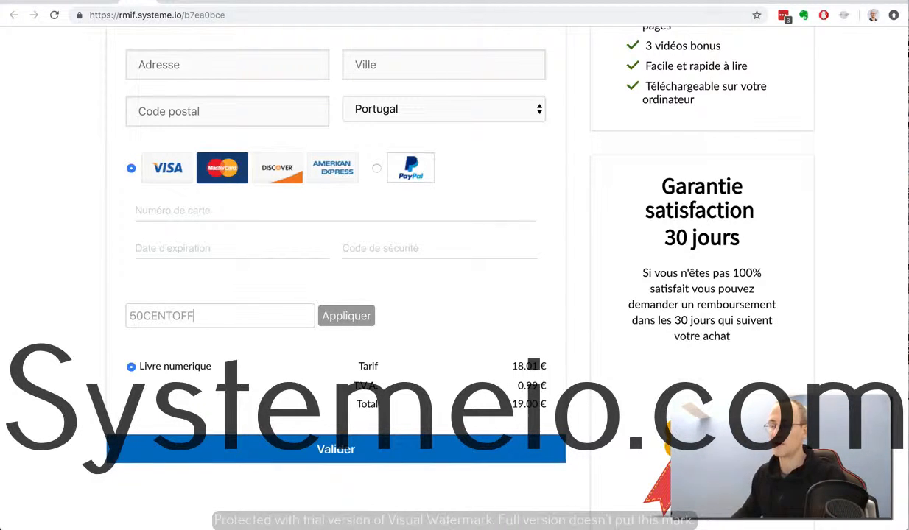
{"action": "left_click", "coordinate": [341, 318]}
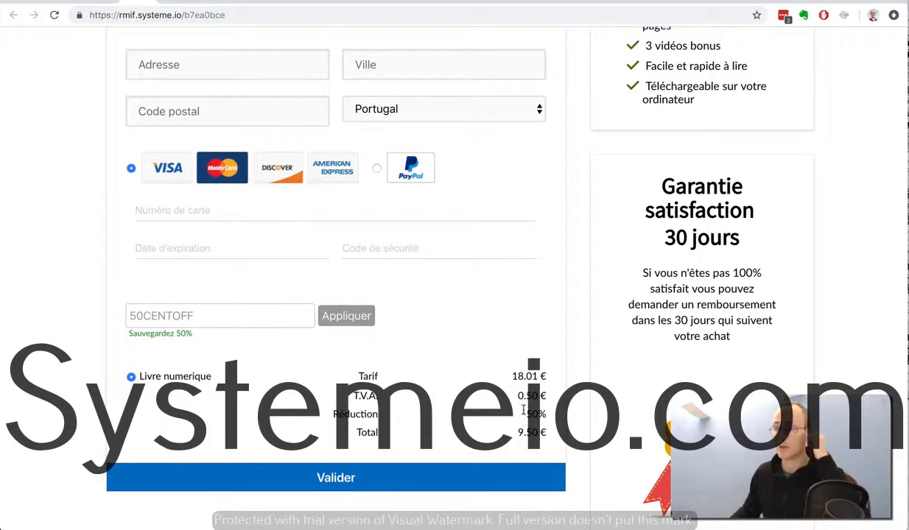
{"action": "mouse_move", "coordinate": [192, 336]}
{"action": "left_mouse_down"}
{"action": "mouse_move", "coordinate": [127, 334]}
{"action": "mouse_move", "coordinate": [190, 335]}
{"action": "left_mouse_up"}
{"action": "left_click", "coordinate": [127, 334]}
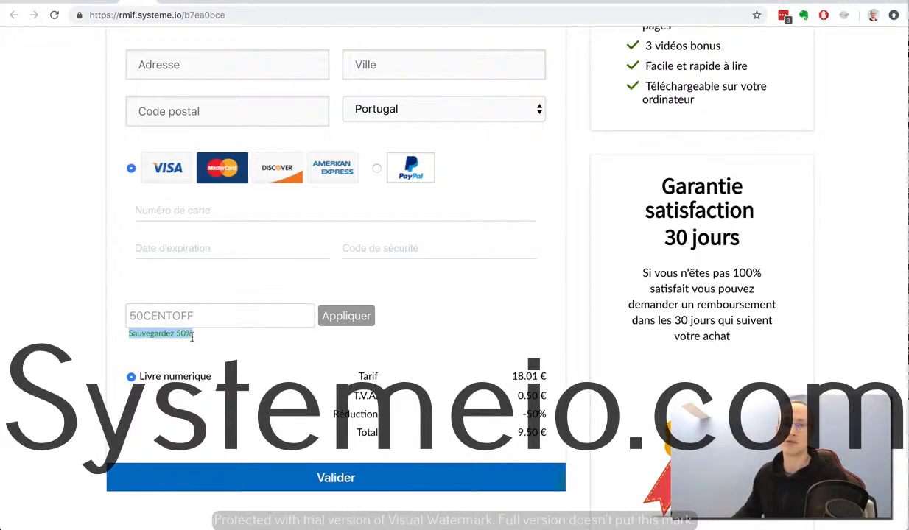